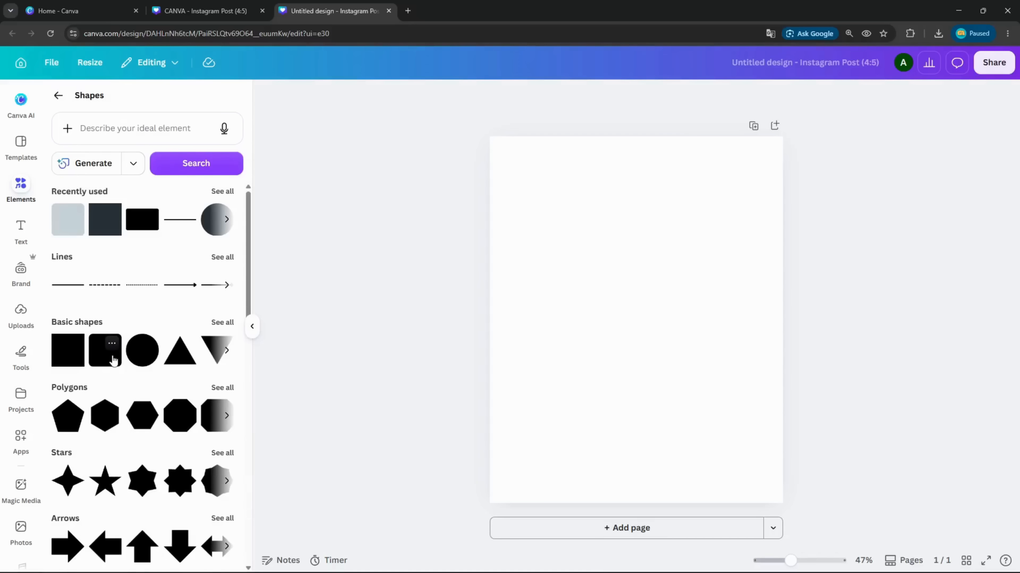
Add a rounded square shape to the blank page and select it.
left_click(113, 360)
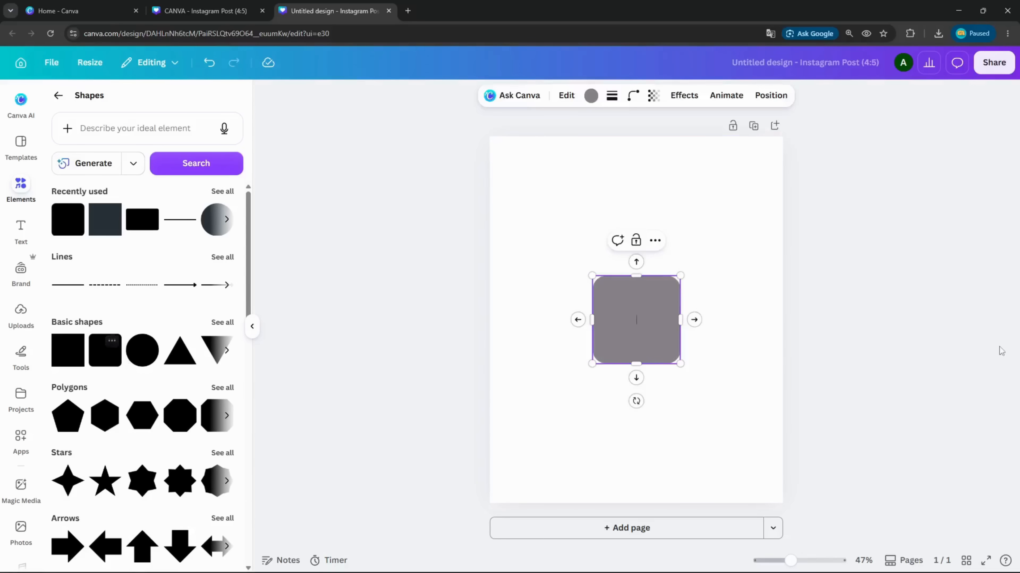
left_click(736, 249)
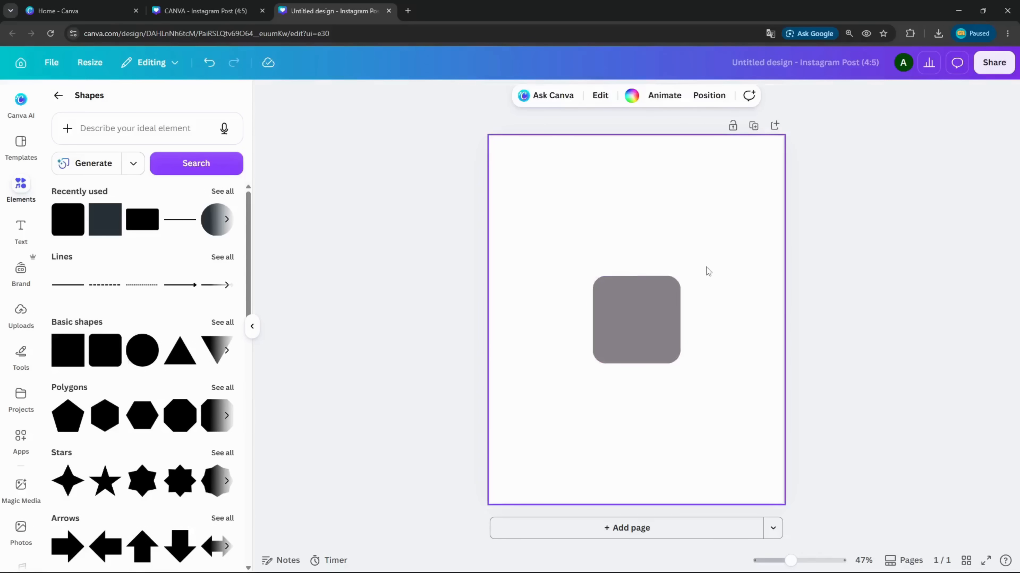
left_click(656, 308)
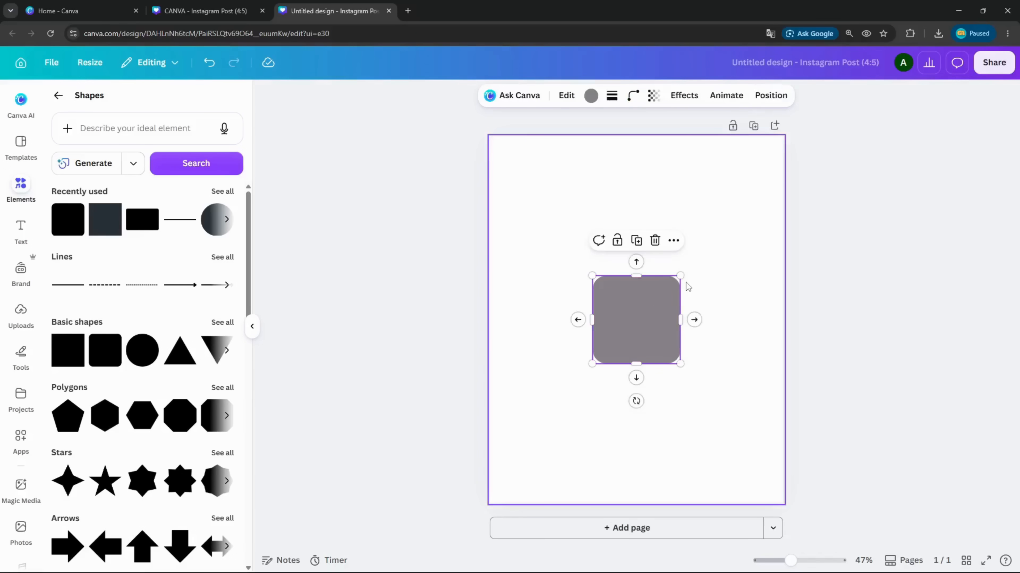
Try reshaping the rounded square into a tall, narrow rectangle, and undo the resize.
left_click_drag(680, 275, 657, 233)
left_click(687, 299)
left_click(657, 309)
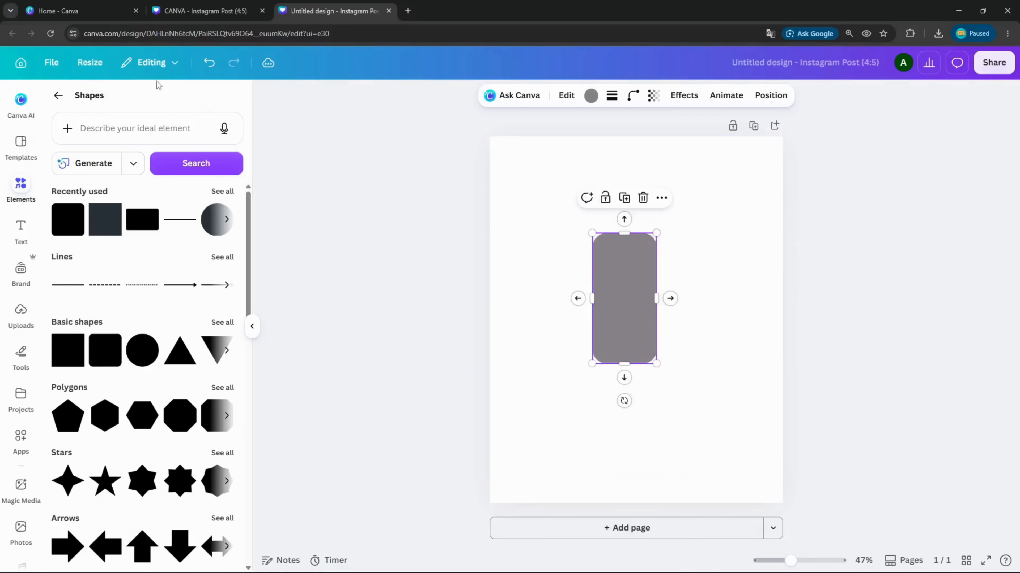
left_click(209, 62)
Enlarge the rounded square to about 798 × 798 px and centre it on the page both horizontally and vertically.
left_click_drag(627, 323, 792, 191)
left_click_drag(676, 253, 631, 269)
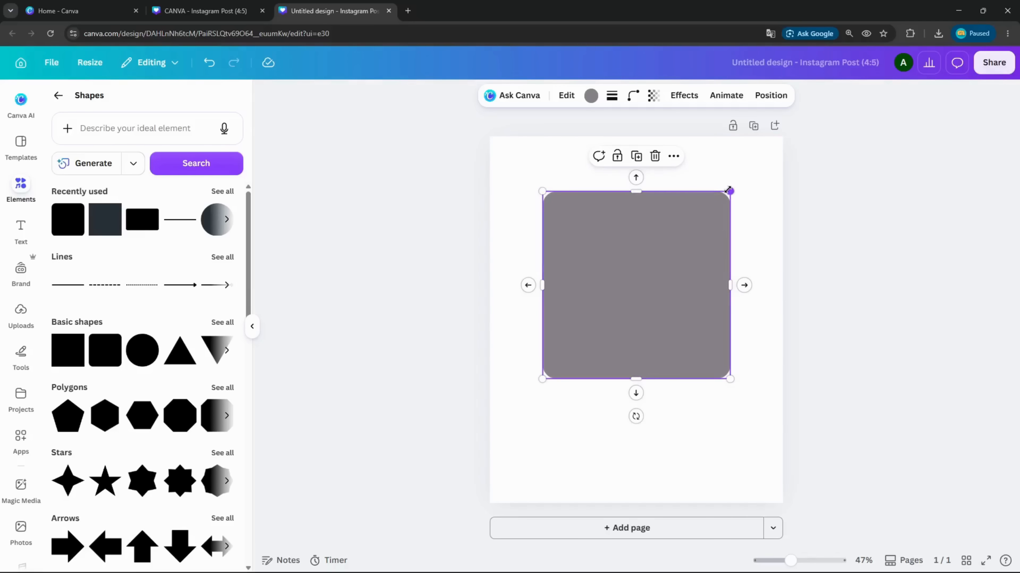
left_click_drag(729, 190, 759, 162)
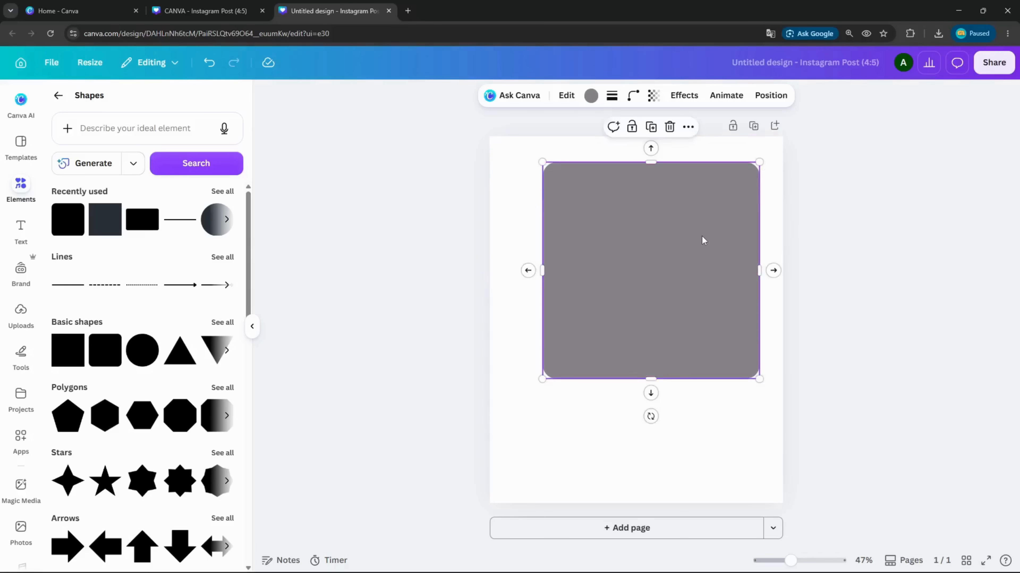
left_click(772, 96)
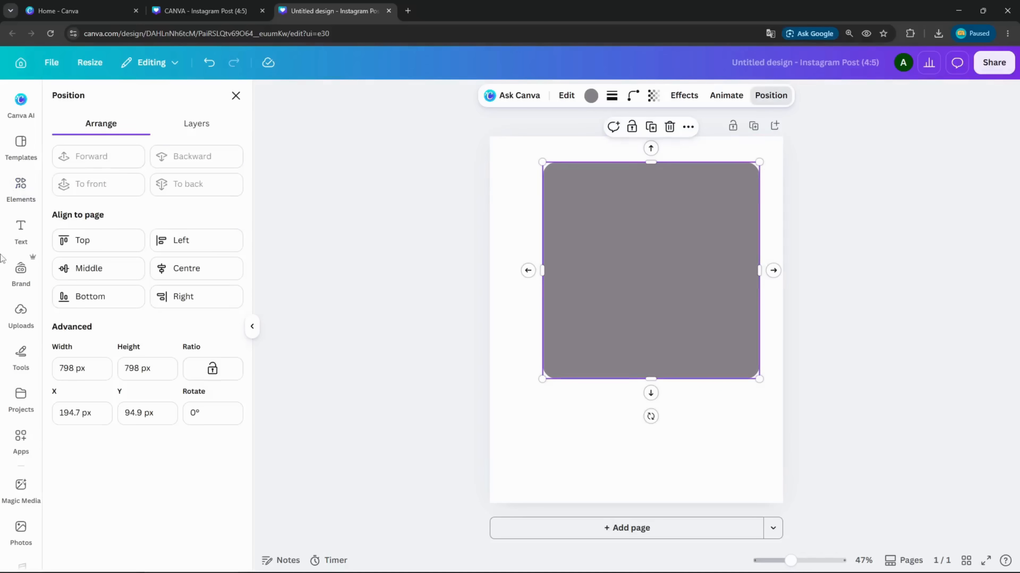
left_click(98, 267)
left_click(187, 268)
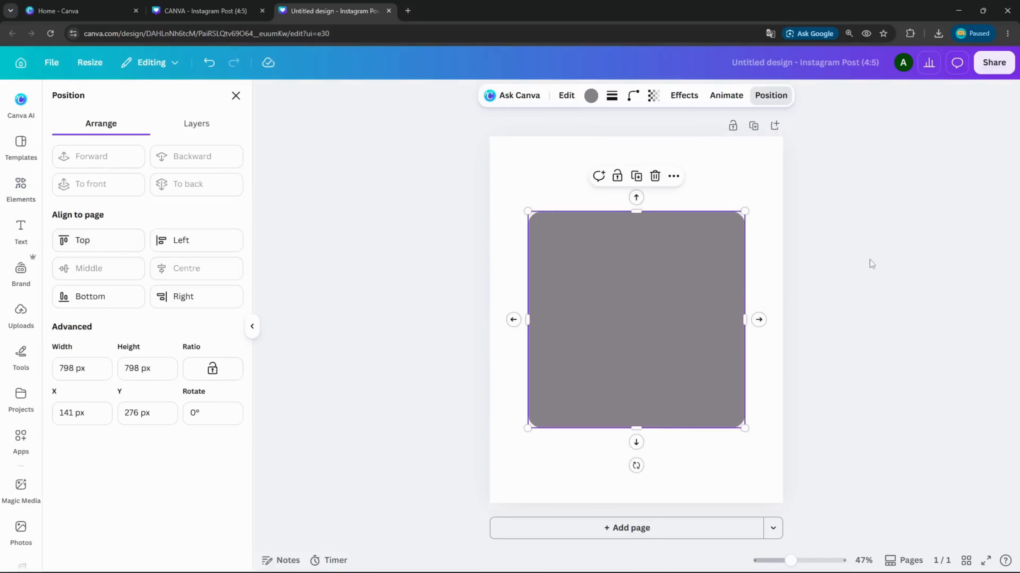
left_click(737, 175)
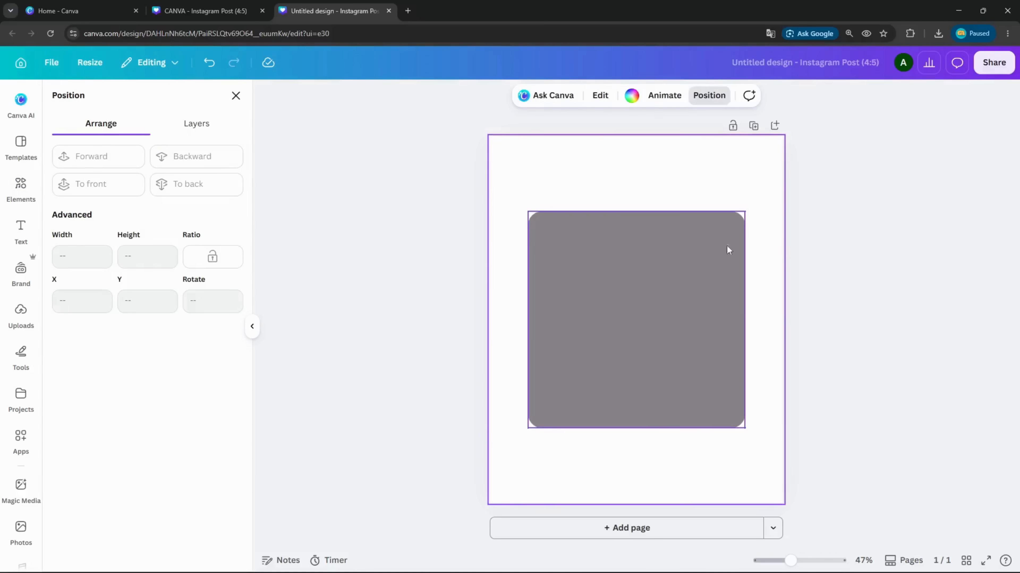
Recolour the rounded square from a default lime green swatch adjusted to mint green, #A8FFD8.
left_click(710, 283)
left_click(590, 95)
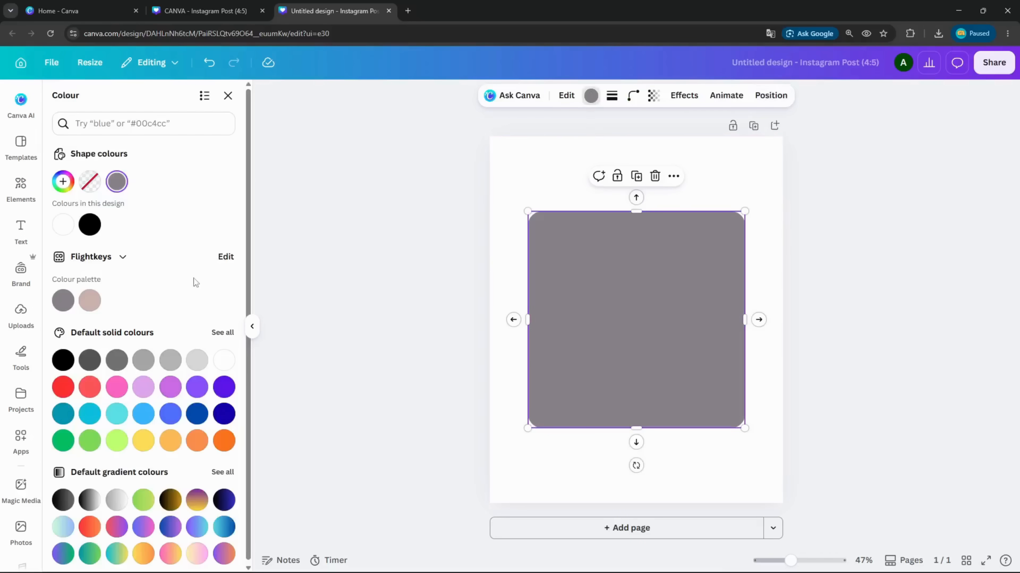
left_click(114, 444)
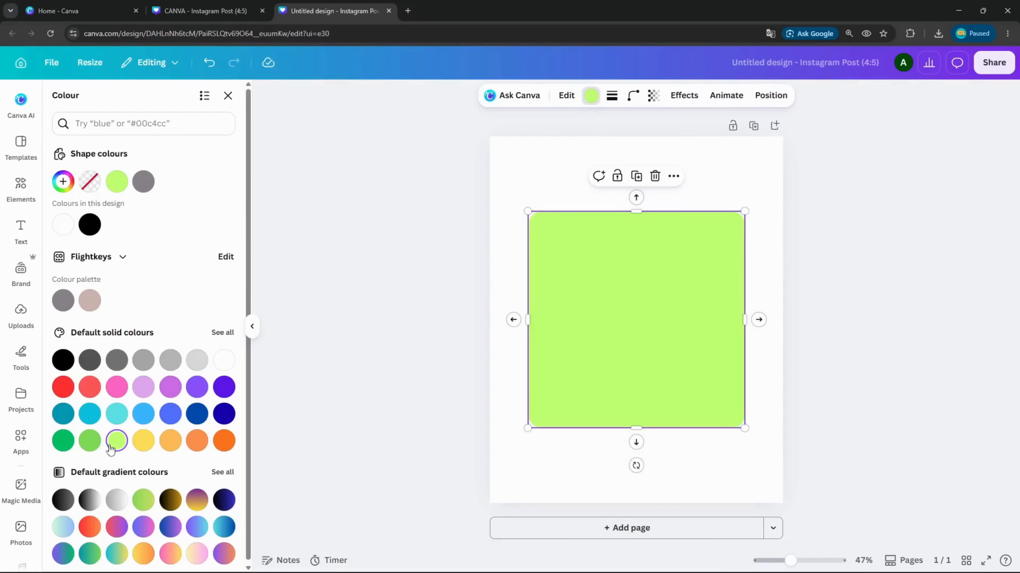
left_click(117, 181)
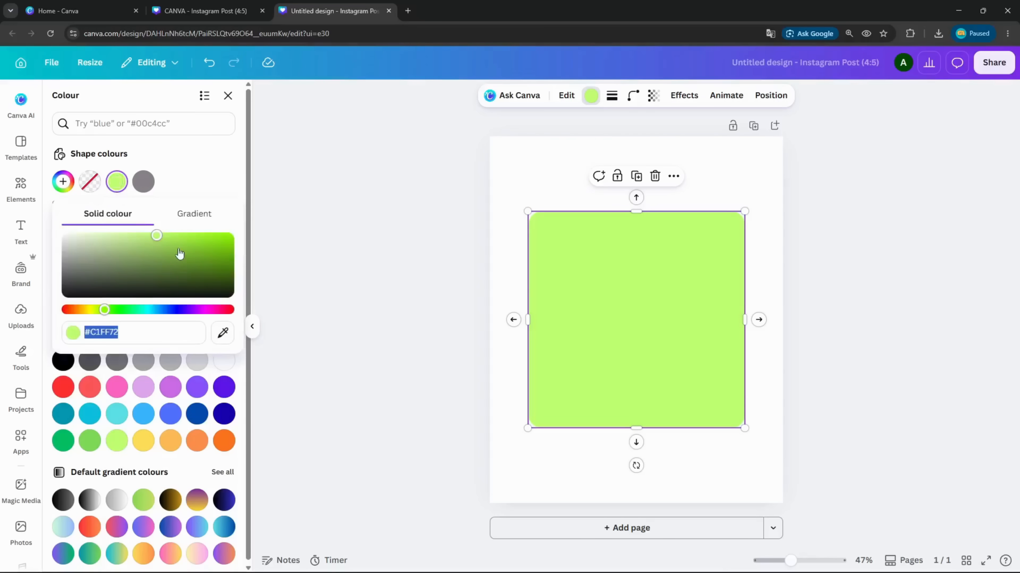
left_click(163, 238)
left_click_drag(105, 310, 135, 310)
left_click_drag(158, 238, 119, 235)
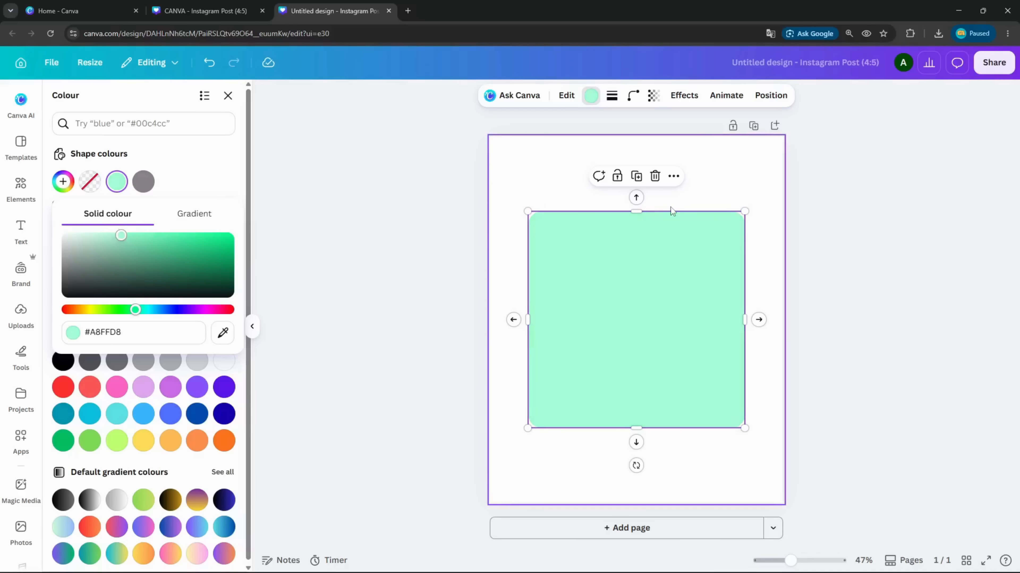
left_click(578, 183)
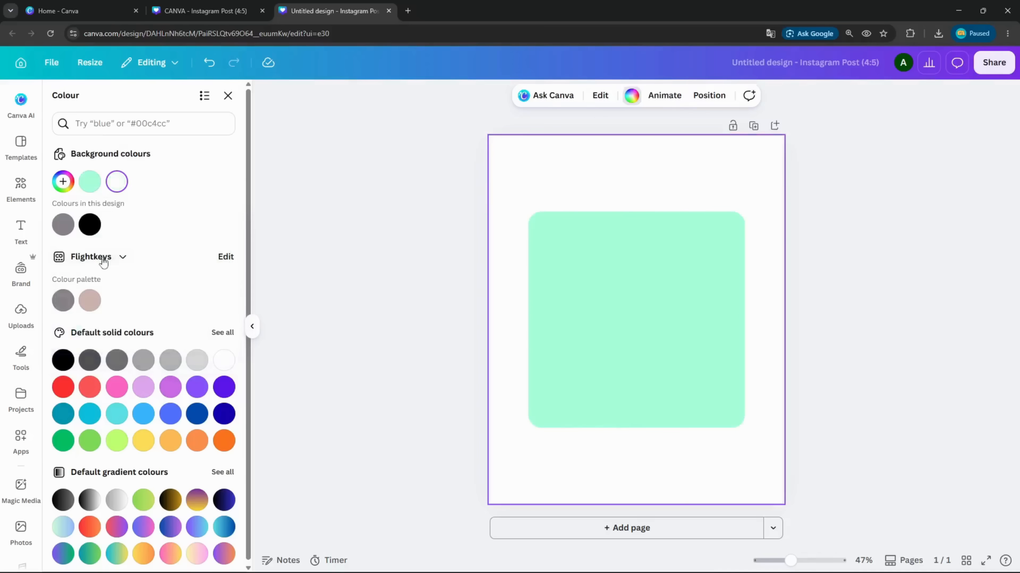
Add a heading with the text "CANVA" over the mint green square.
left_click(19, 235)
left_click(169, 286)
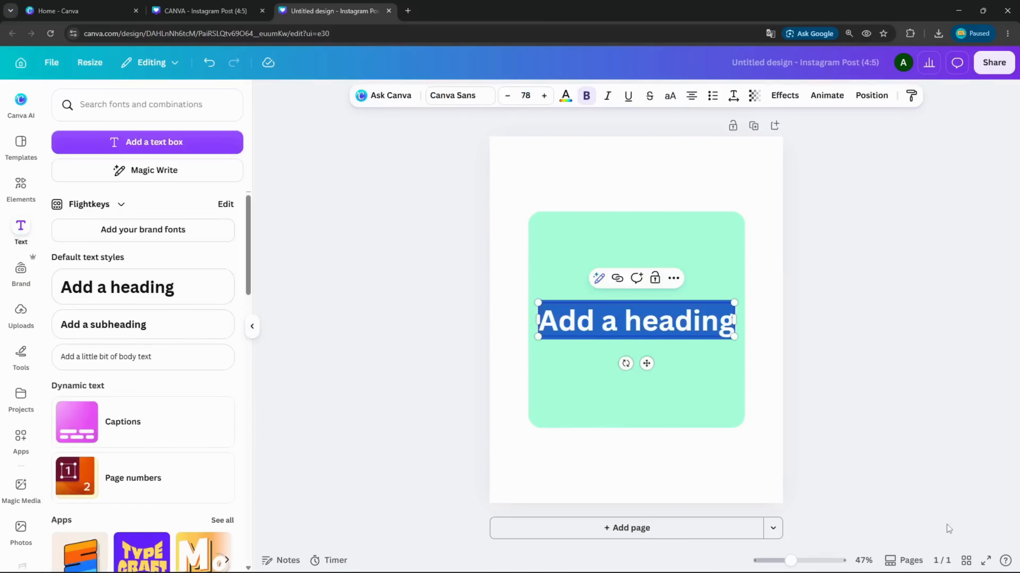
type("CA")
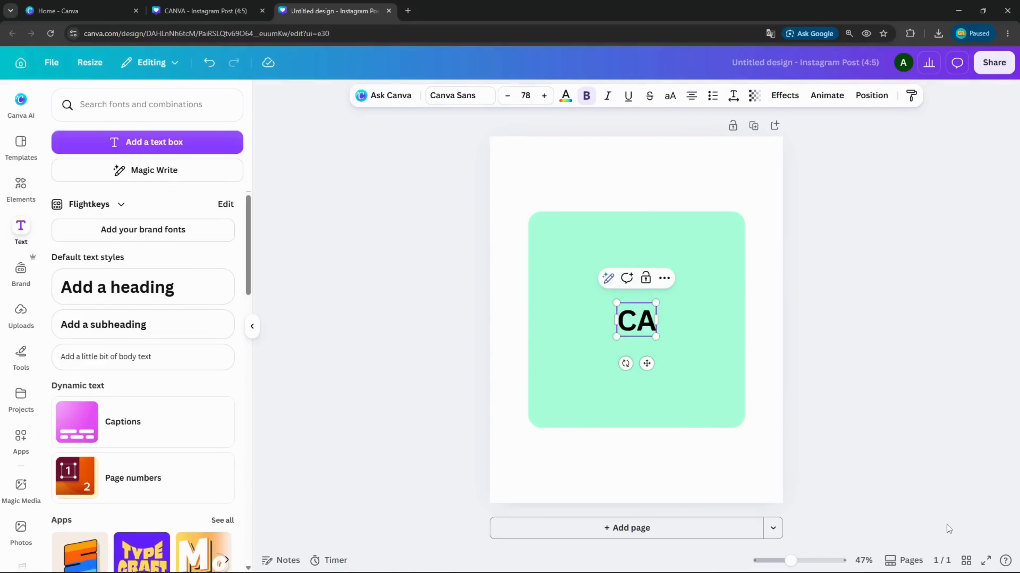
type("NVA")
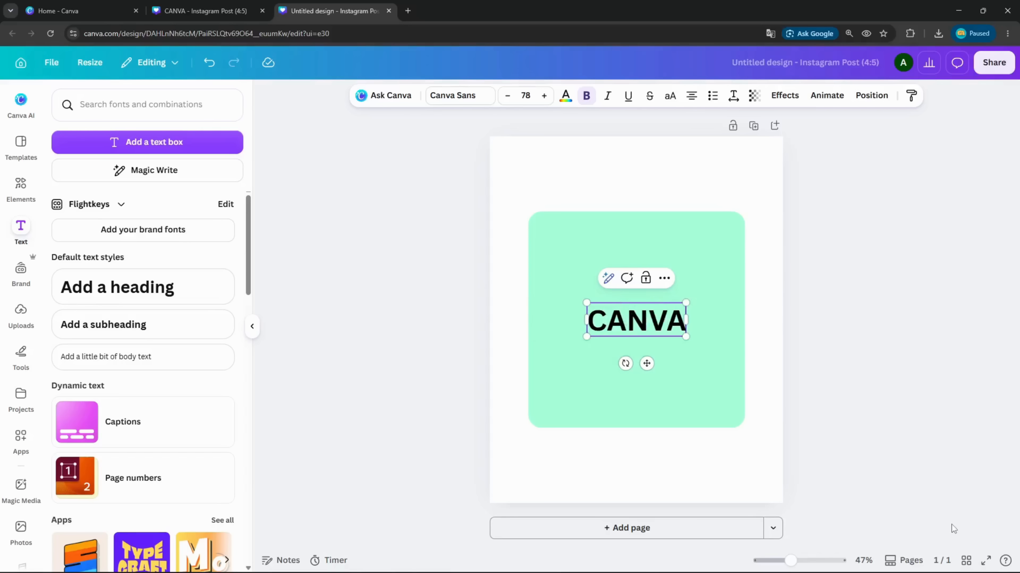
Set the CANVA heading's text colour to white and its font to Anton.
double_click(647, 318)
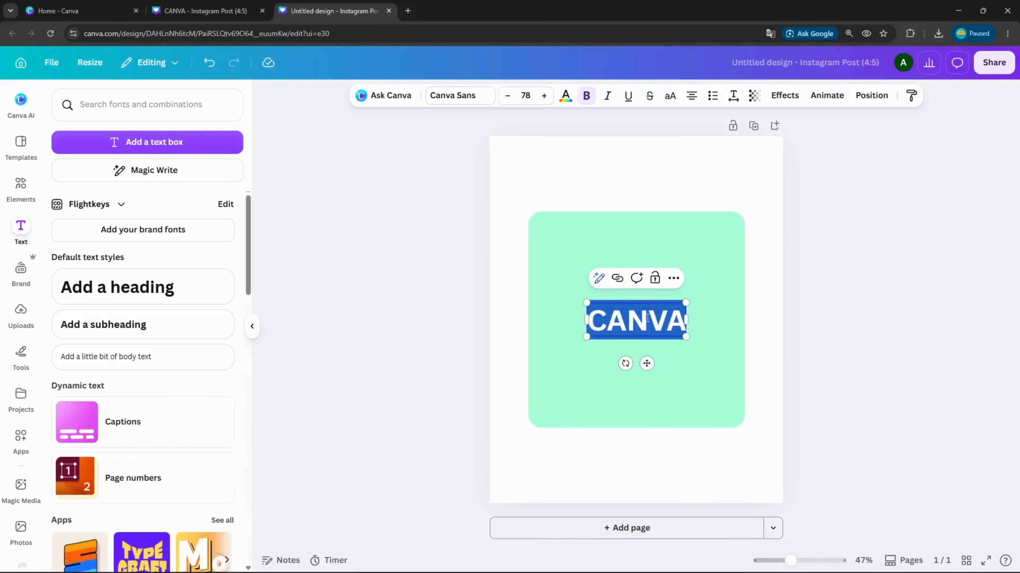
left_click(560, 95)
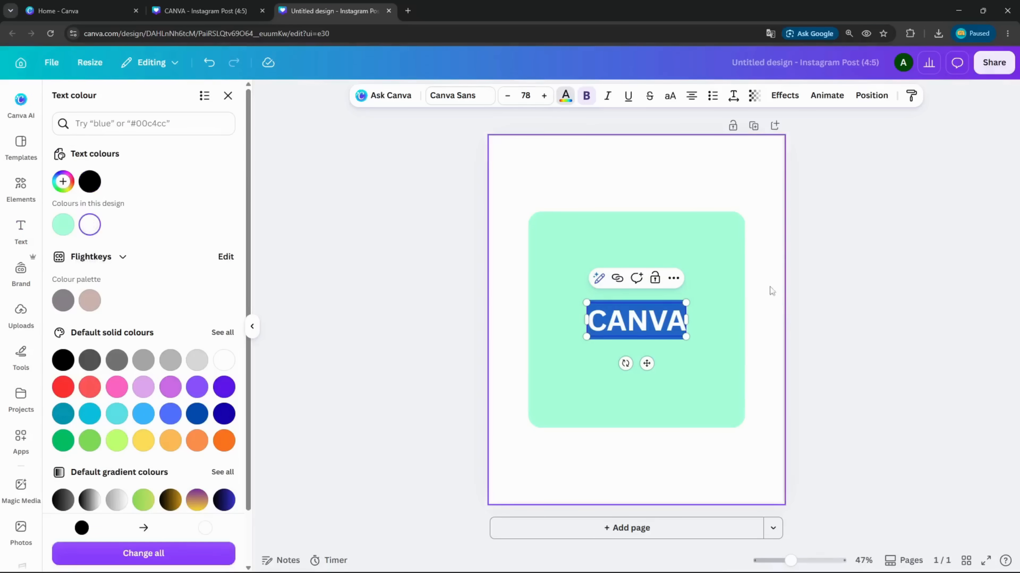
left_click(431, 100)
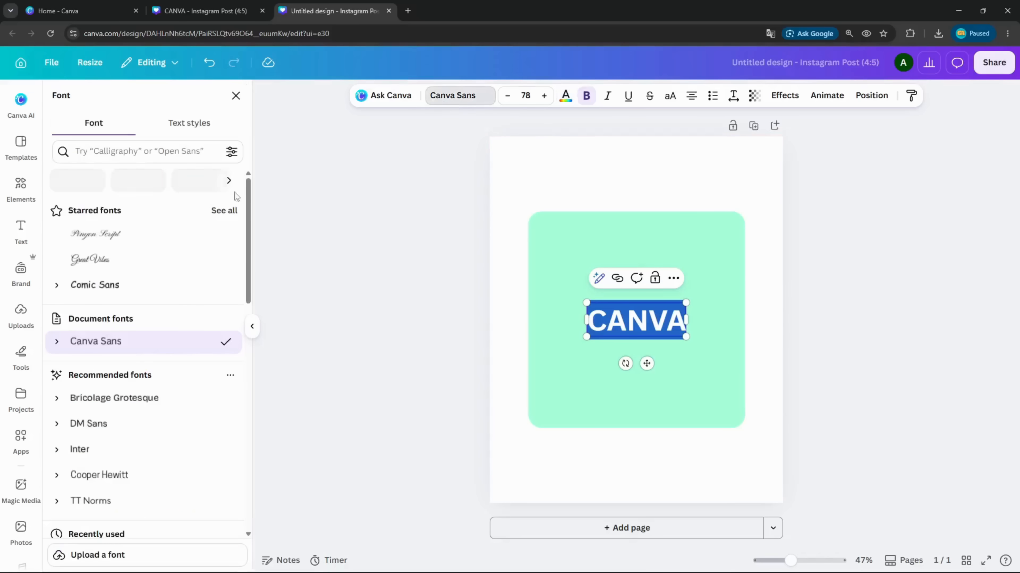
scroll(225, 265, "down", 5)
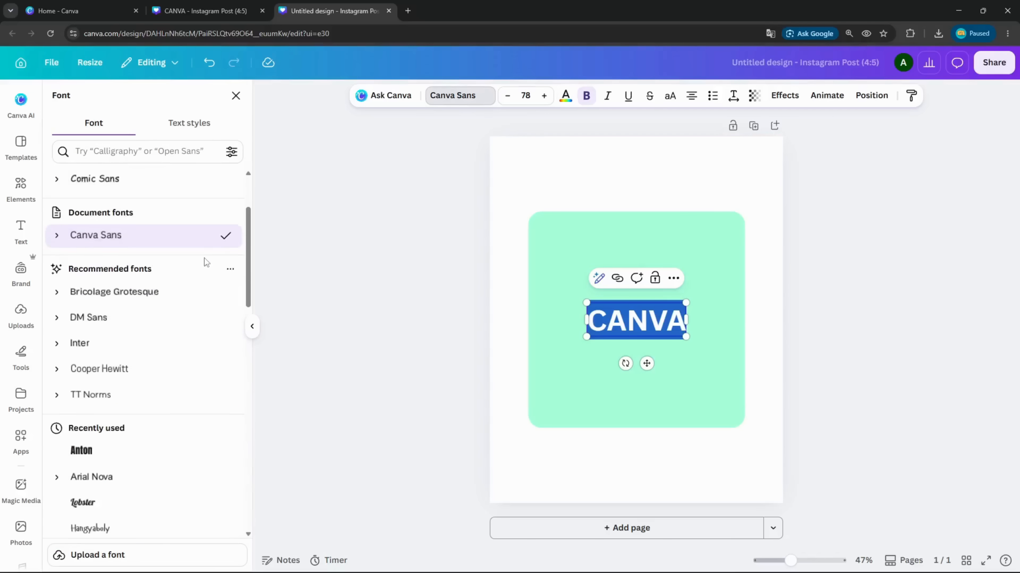
left_click(173, 346)
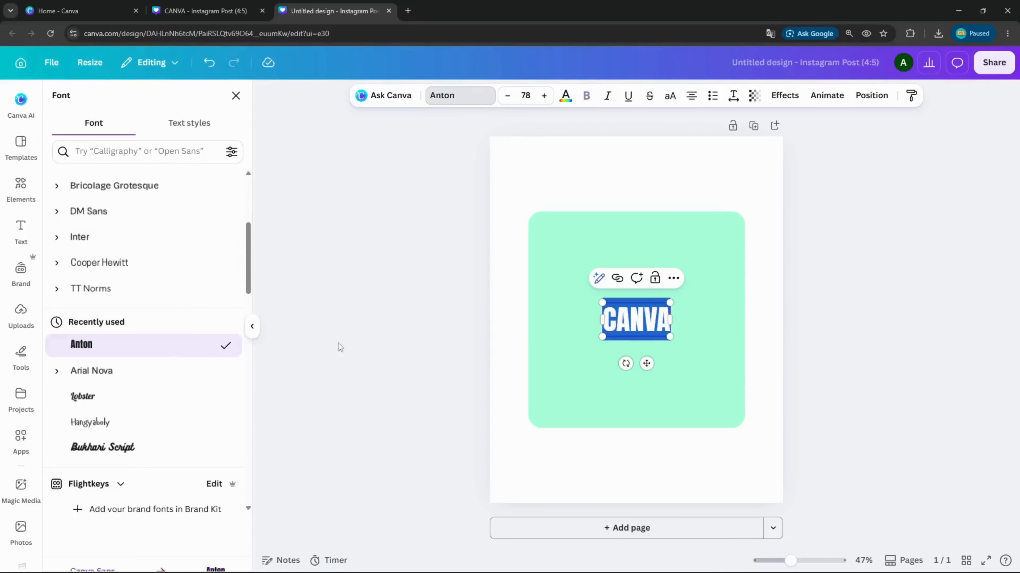
Enlarge the CANVA heading to a font size of about 162 and centre it on the mint green square.
left_click_drag(670, 302, 777, 249)
left_click(726, 180)
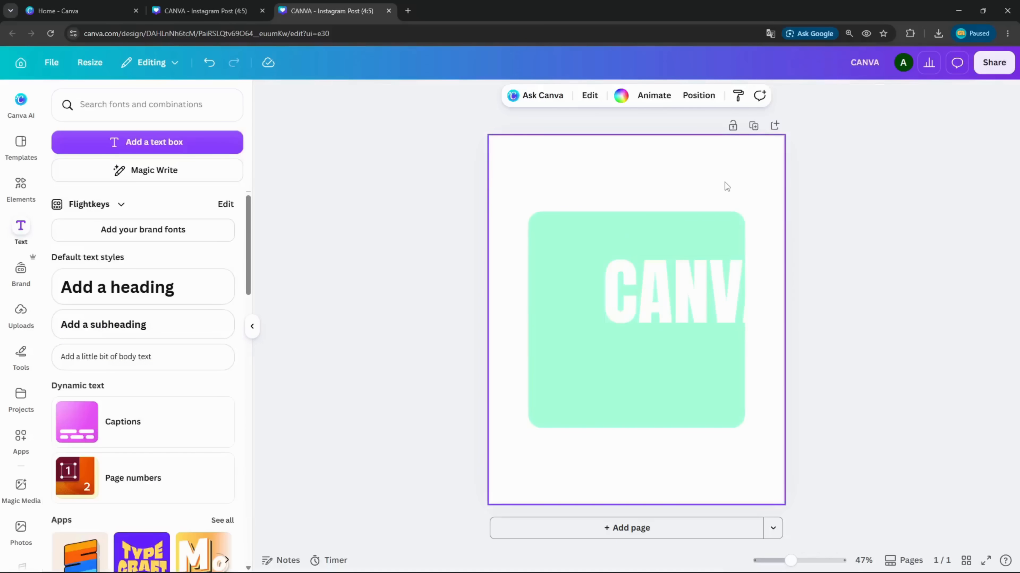
left_click_drag(692, 315, 647, 336)
left_click_drag(729, 369, 674, 326)
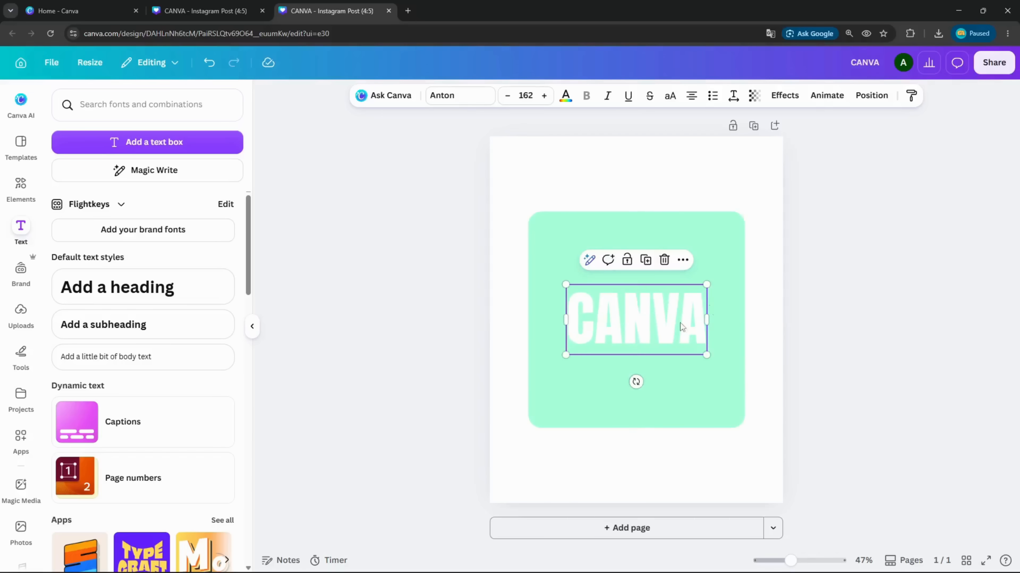
left_click(749, 204)
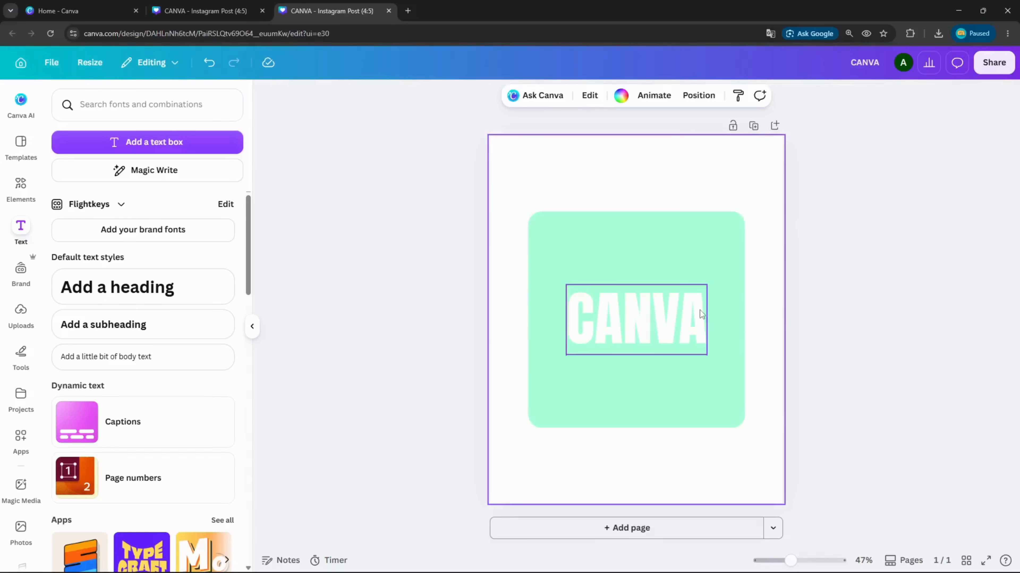
Download the design as a PNG at size 1 (1080 × 1350 px).
left_click(1001, 71)
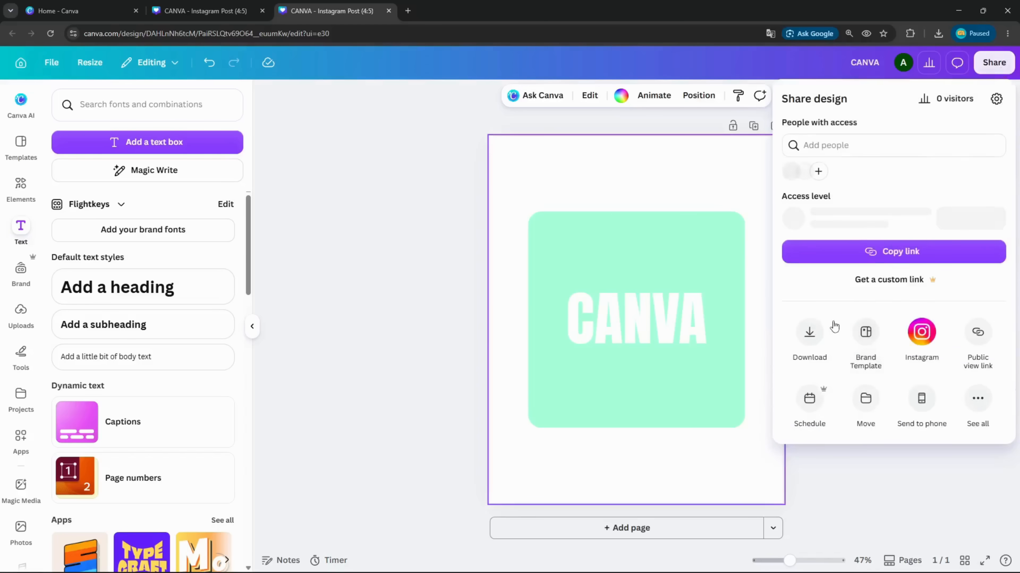
left_click(805, 349)
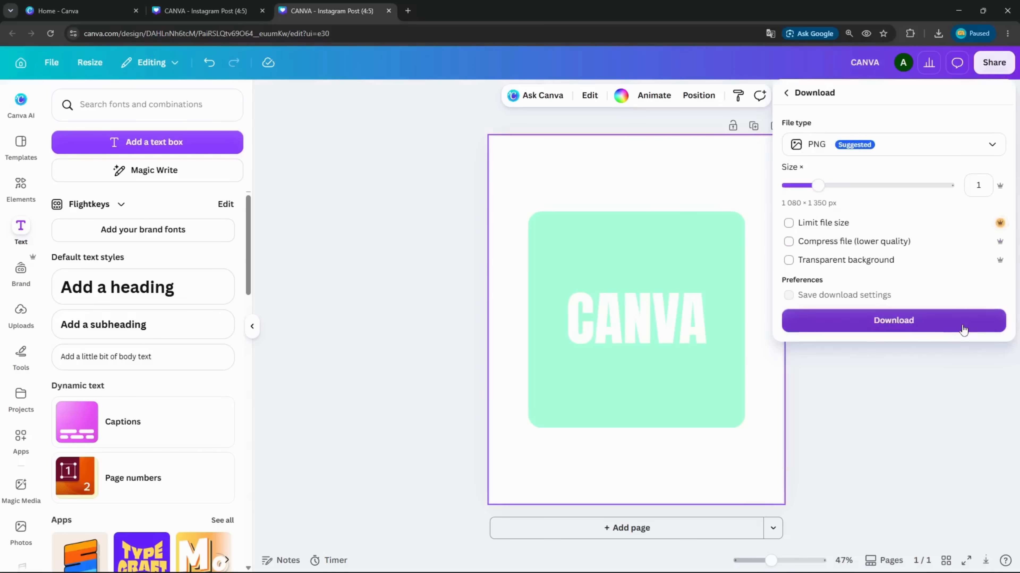
left_click(962, 328)
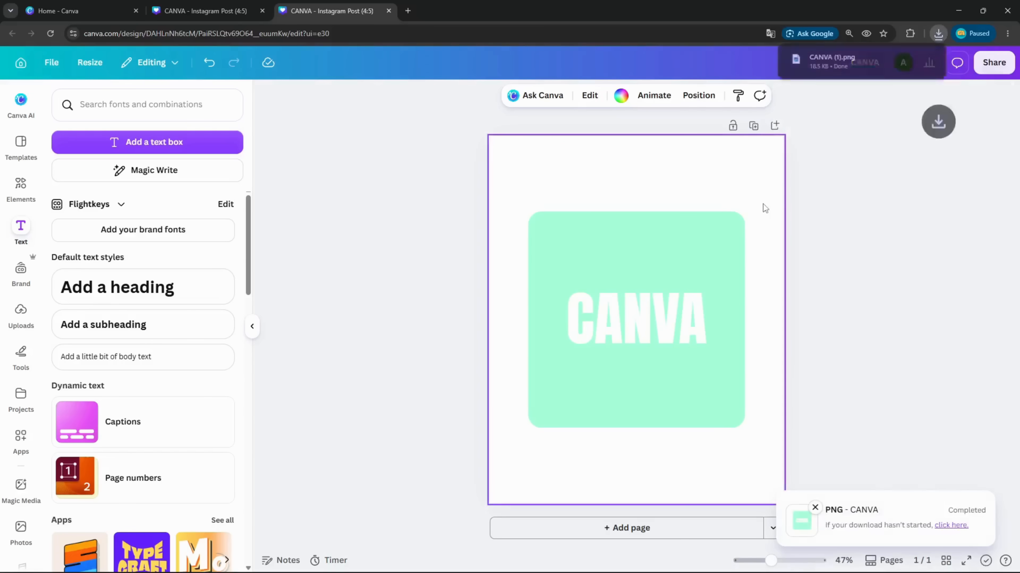
Delete the CANVA heading and the mint green square from the page.
left_click(666, 308)
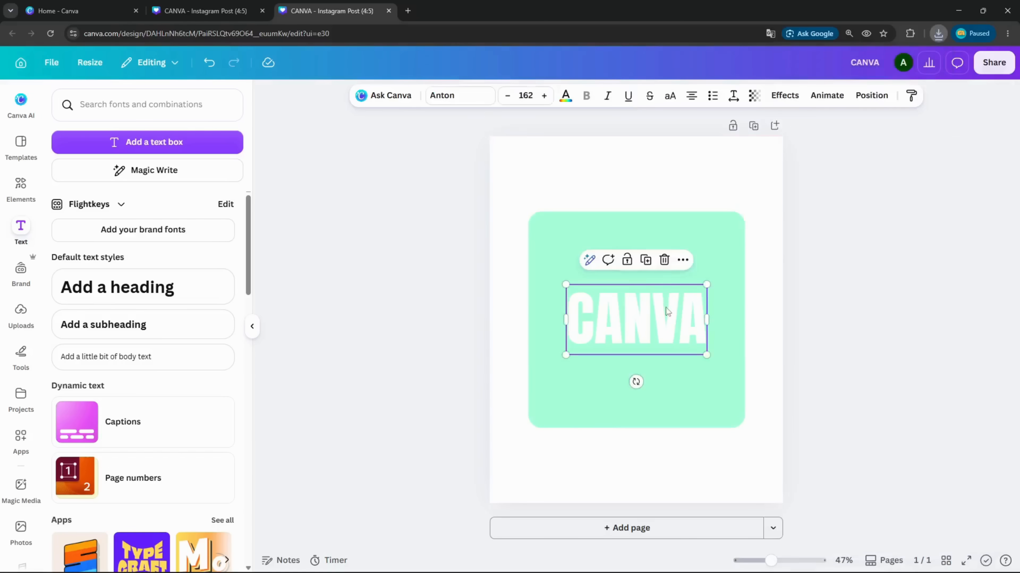
key("Delete")
left_click(666, 310)
key("Delete")
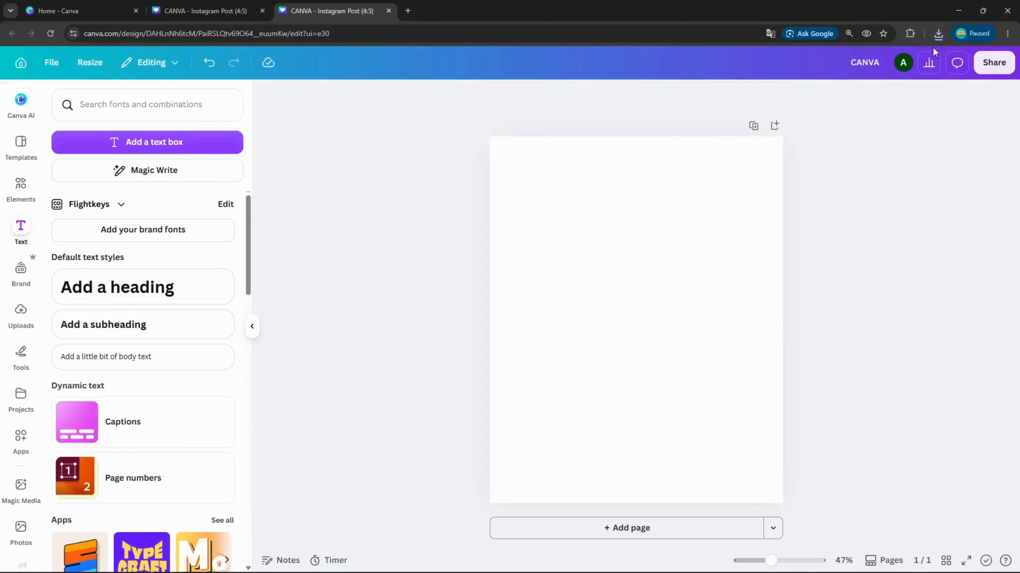
Place the downloaded CANVA (1).png on the empty page and enlarge it to fill the whole page.
left_click(938, 34)
left_click_drag(844, 88, 573, 258)
left_click_drag(669, 351, 783, 503)
left_click(834, 432)
Remove the background from the placed CANVA image and apply a Drop shadow to it.
left_click(535, 206)
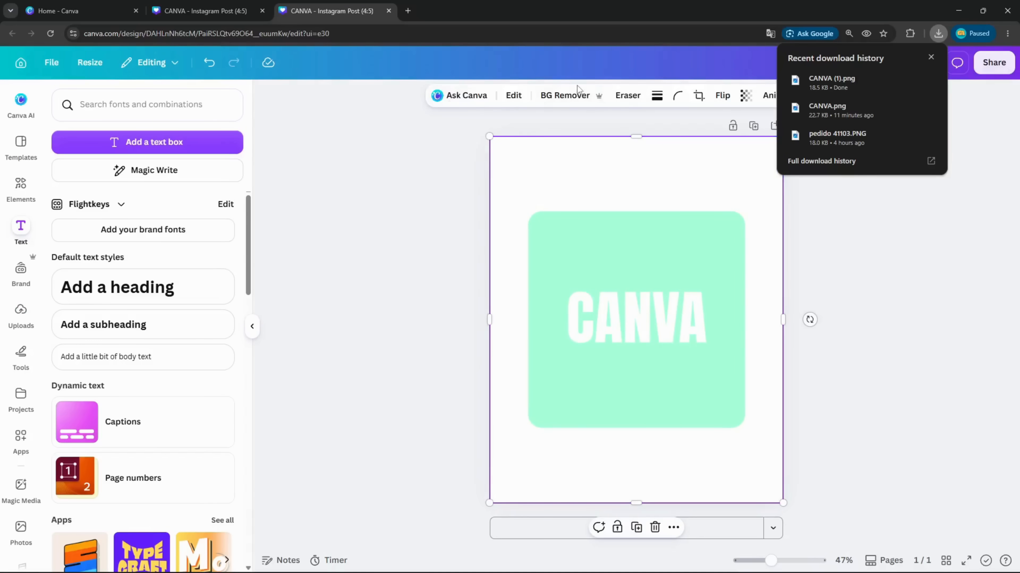
left_click(578, 95)
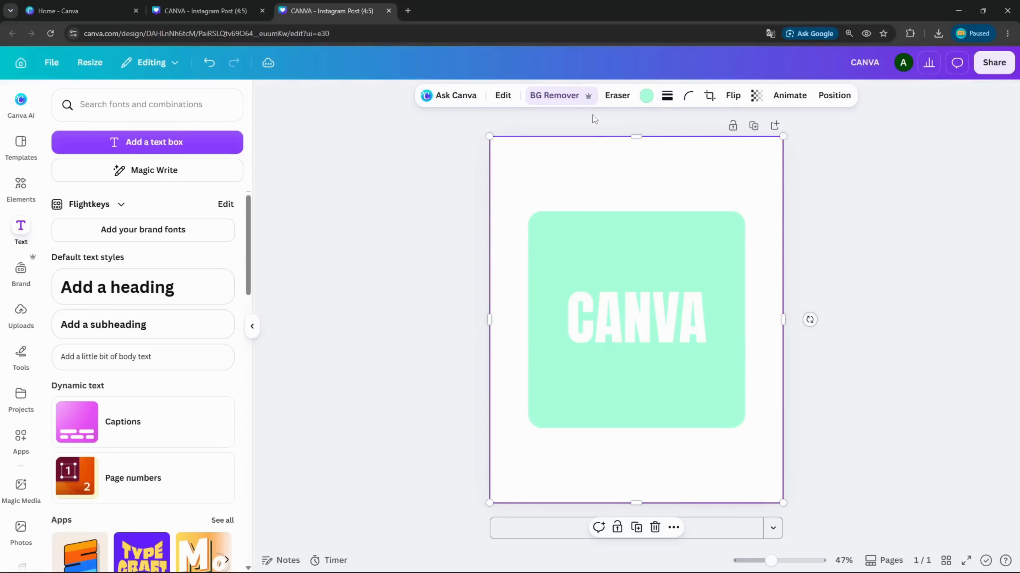
left_click(501, 96)
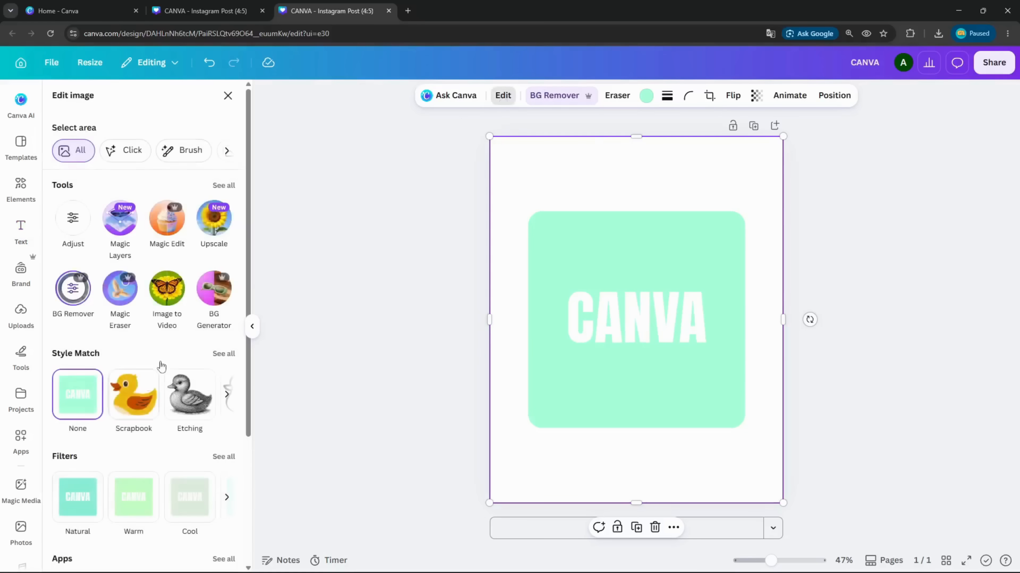
scroll(189, 281, "down", 5)
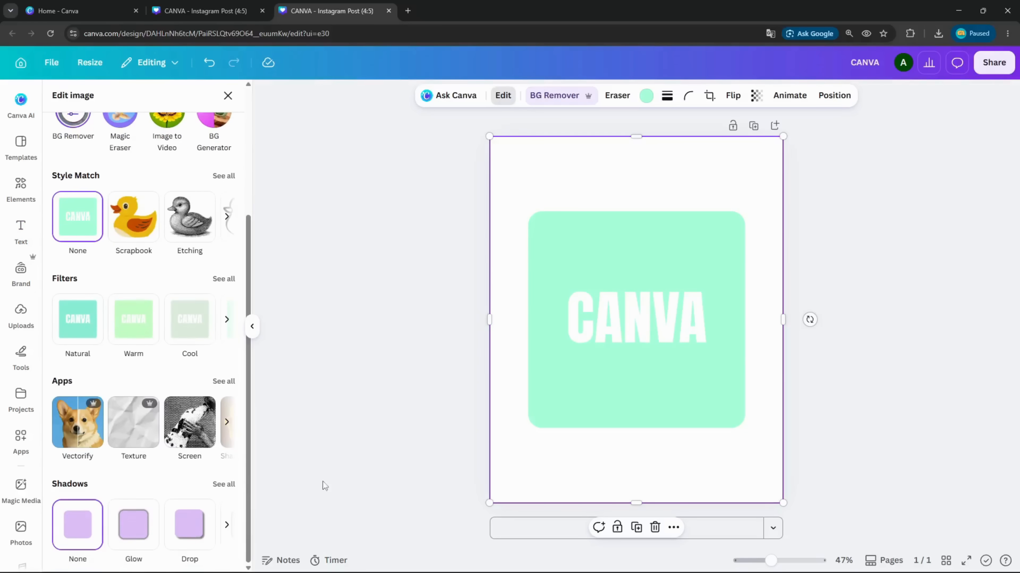
left_click(190, 529)
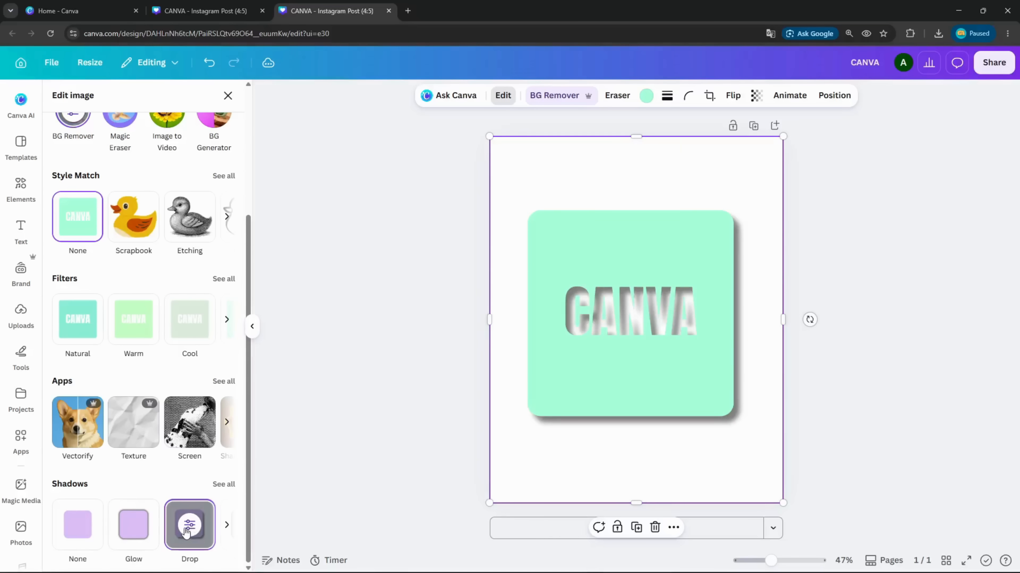
Try a strong drop shadow on the CANVA image with distance 100, blur amounts of 0 and 100, and intensity 72.
left_click(189, 526)
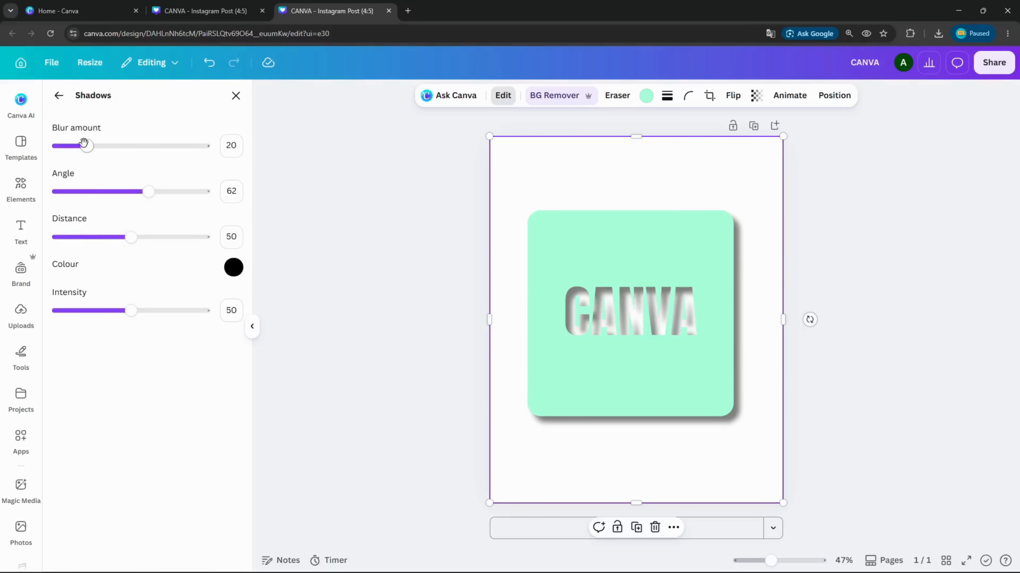
mouse_move(132, 310)
left_mouse_down()
mouse_move(205, 310)
mouse_move(57, 310)
mouse_move(132, 310)
mouse_move(240, 333)
mouse_move(148, 334)
left_mouse_up()
mouse_move(131, 237)
left_mouse_down()
mouse_move(202, 237)
mouse_move(316, 266)
mouse_move(61, 264)
mouse_move(248, 279)
left_mouse_up()
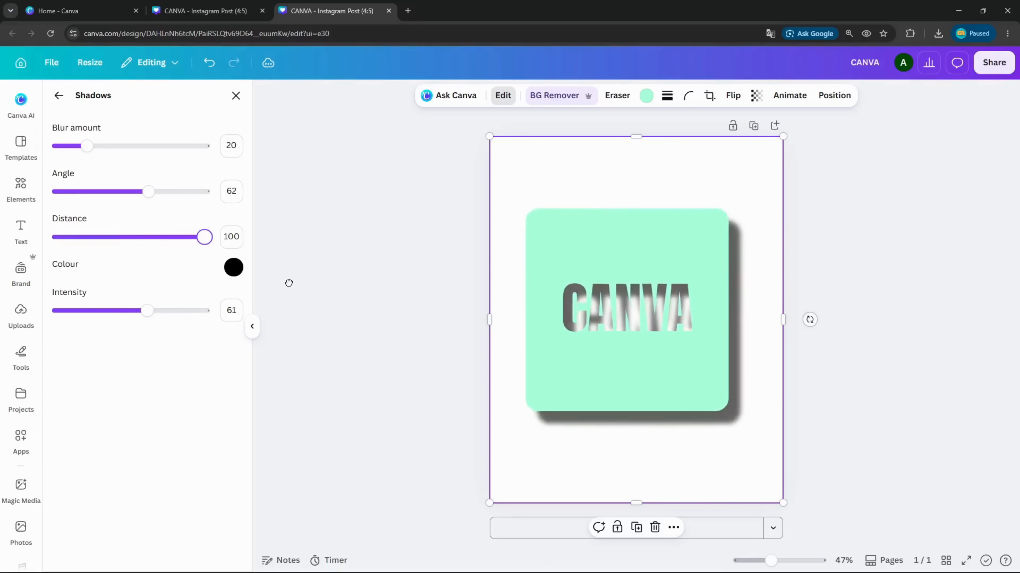
mouse_move(149, 191)
left_mouse_down()
mouse_move(289, 202)
mouse_move(38, 206)
mouse_move(208, 212)
mouse_move(2, 150)
mouse_move(69, 191)
mouse_move(47, 191)
mouse_move(187, 192)
mouse_move(150, 199)
left_mouse_up()
left_click_drag(85, 147, 326, 182)
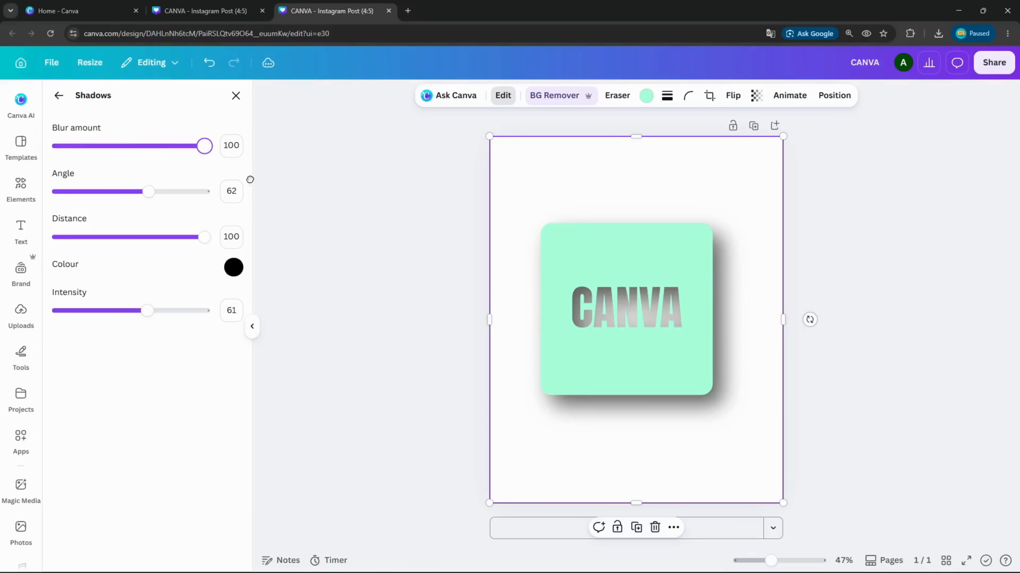
left_click_drag(204, 145, 41, 143)
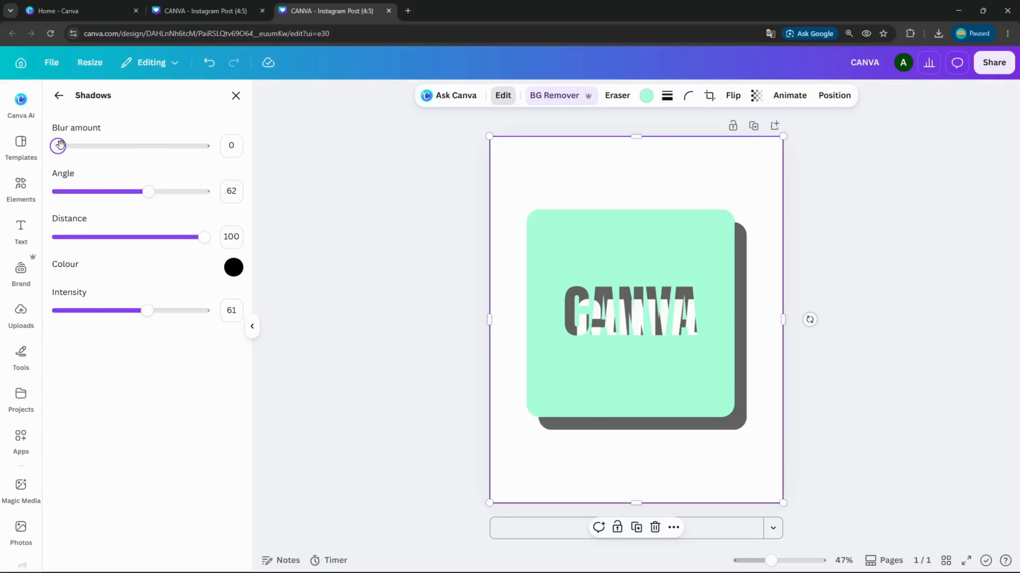
left_click_drag(60, 144, 406, 172)
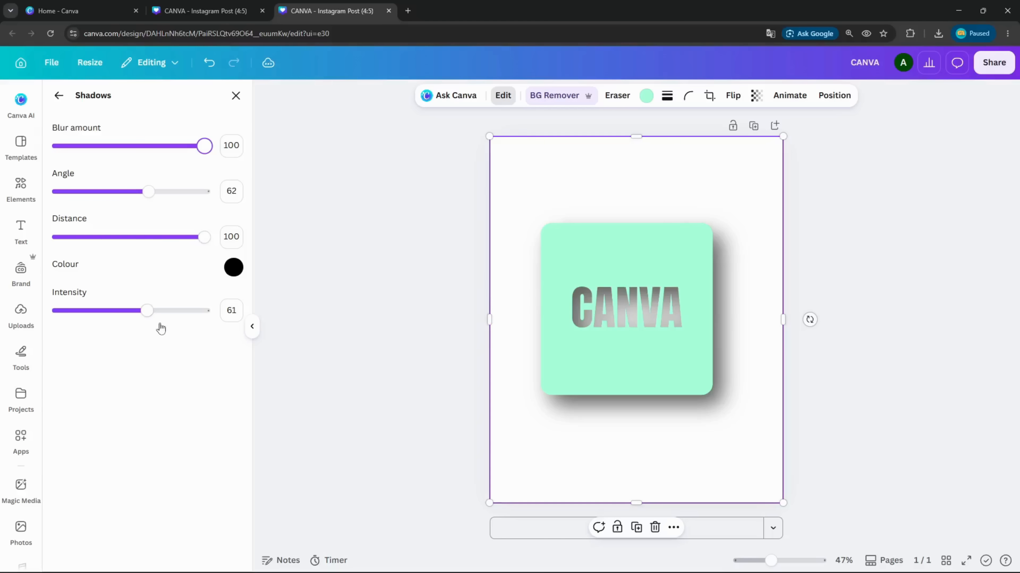
mouse_move(148, 310)
left_mouse_down()
mouse_move(214, 315)
mouse_move(163, 315)
left_mouse_up()
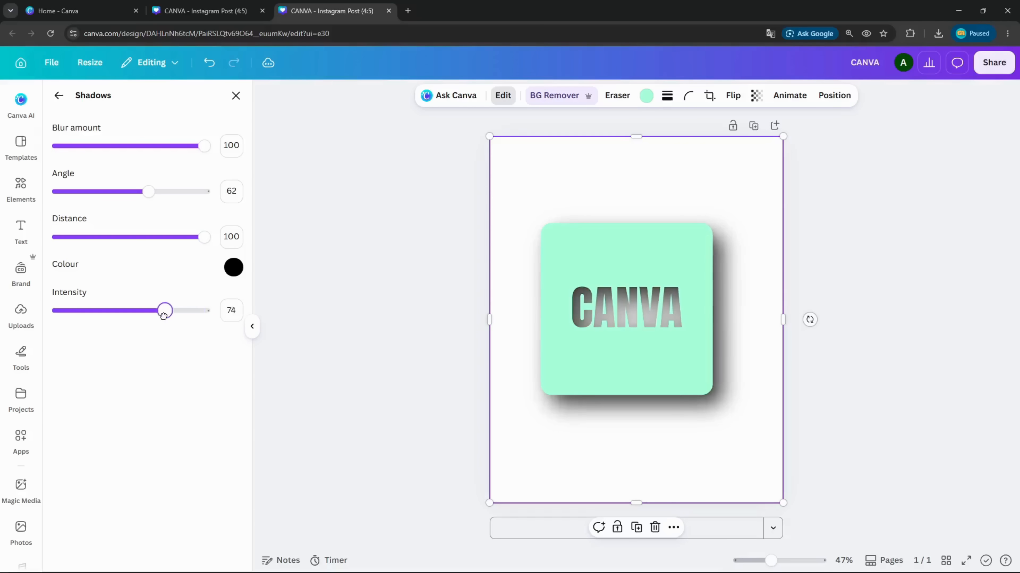
Soften the drop shadow with a blur amount of 31, a distance of 39 and an intensity of 30.
mouse_move(199, 146)
left_mouse_down()
mouse_move(69, 146)
mouse_move(103, 146)
left_mouse_up()
left_click_drag(204, 237, 77, 236)
left_click_drag(108, 236, 115, 236)
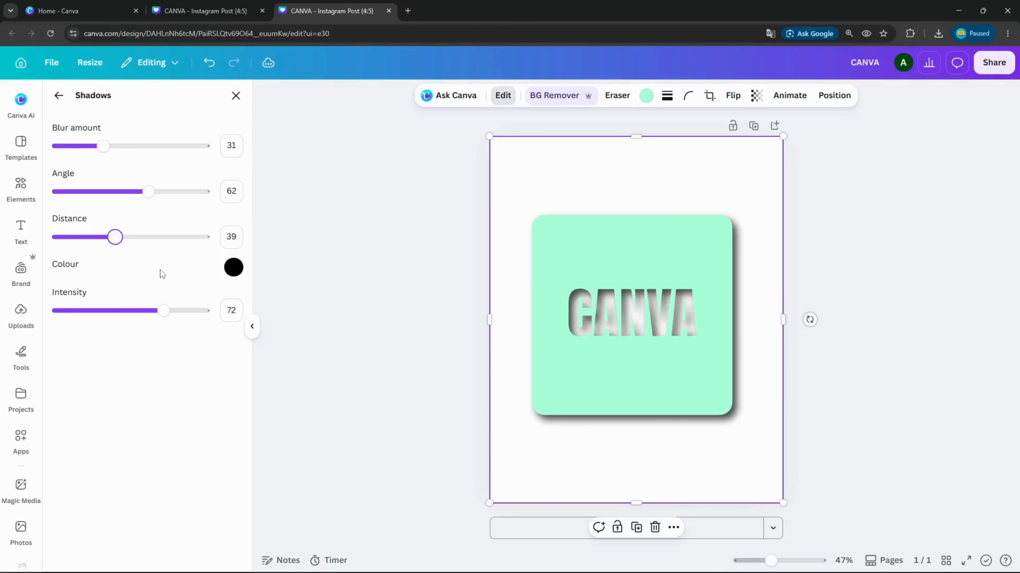
left_click_drag(163, 310, 101, 310)
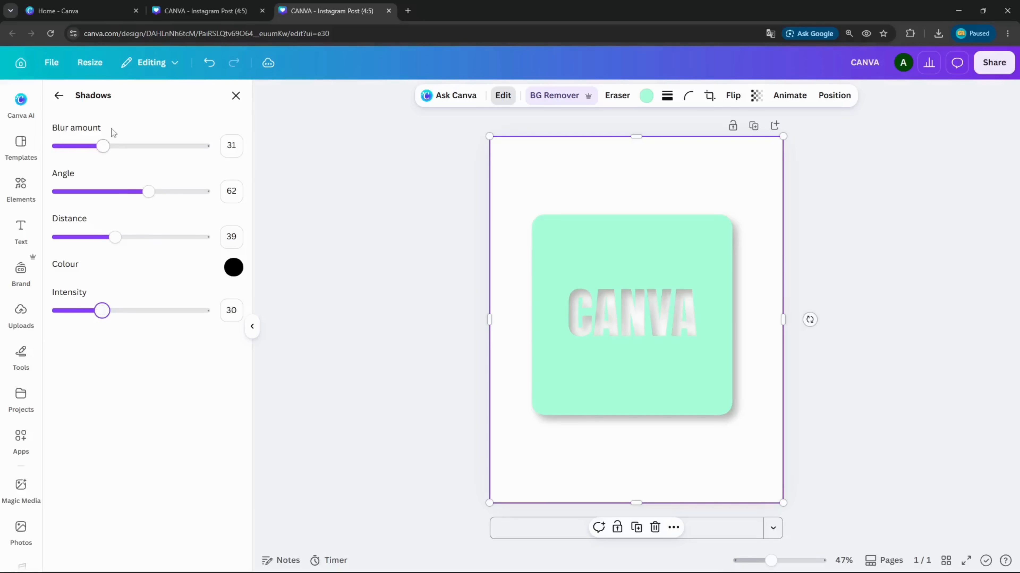
Move the CANVA image partly off the page to expose a strip of the page background.
left_click(847, 217)
left_click(660, 185)
left_click_drag(633, 179, 682, 180)
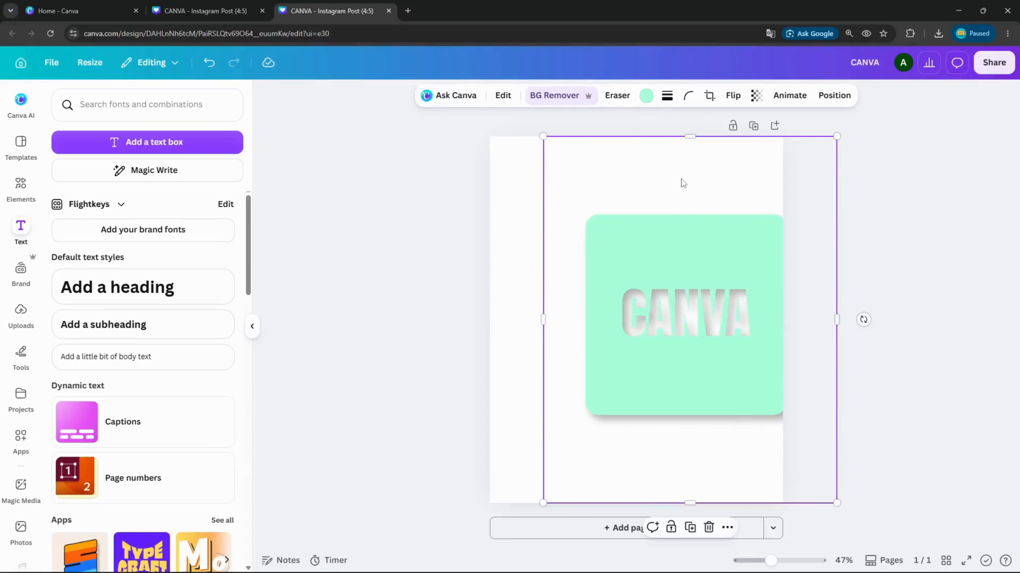
Fill the page background with the diagonal green-cyan-blue default gradient and move the CANVA image back to cover the whole page.
left_click(518, 169)
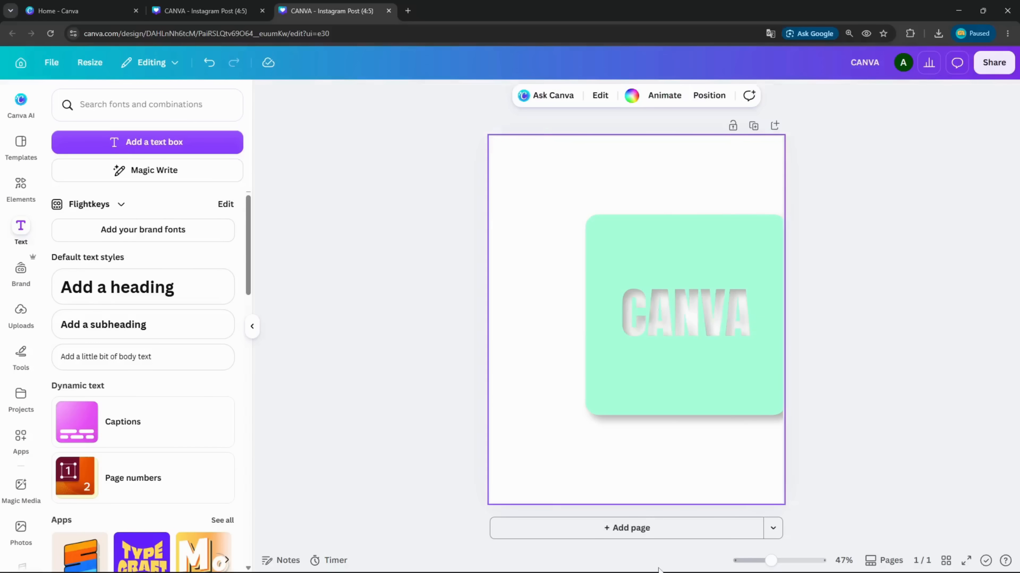
left_click(632, 98)
scroll(240, 320, "down", 1)
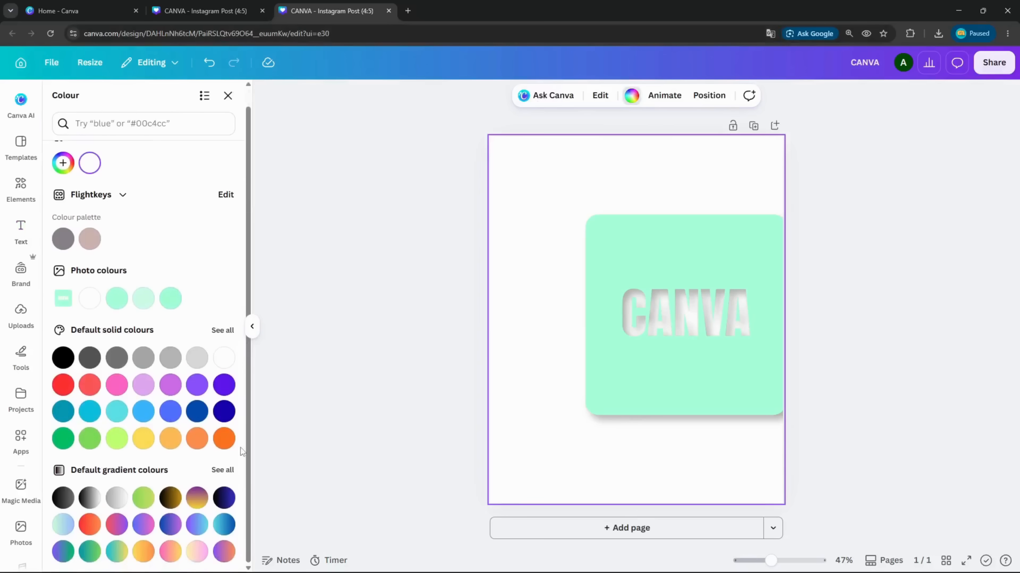
left_click(223, 473)
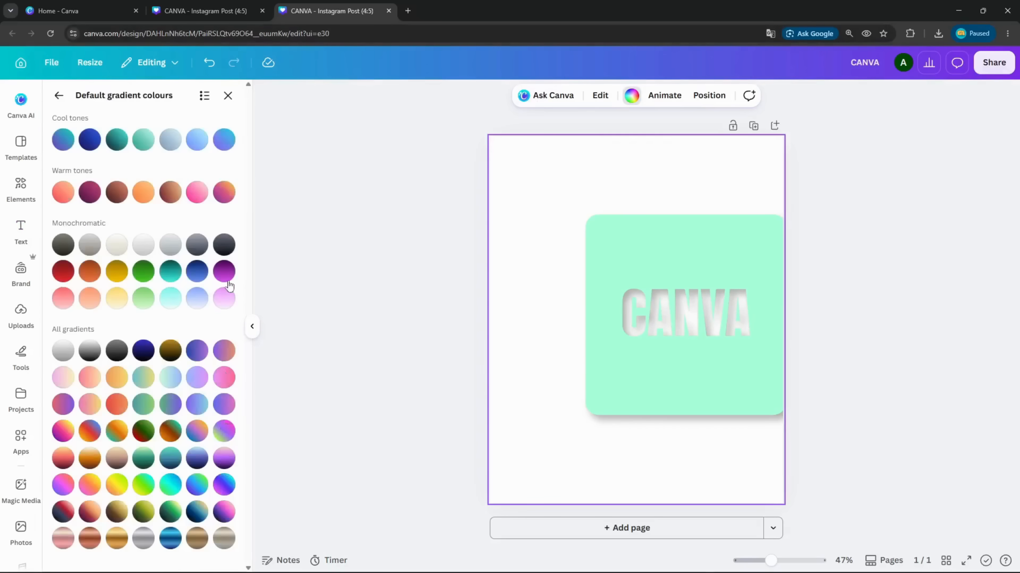
left_click(171, 486)
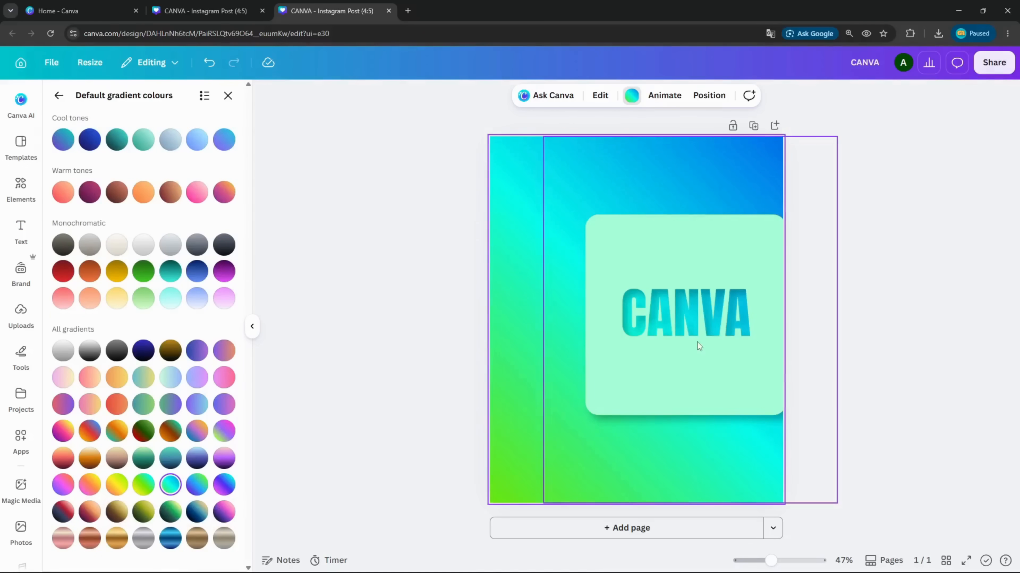
left_click(714, 353)
left_click_drag(714, 353, 666, 354)
Adjust the CANVA image's drop shadow to a blur amount of 33, a distance of 35 and an intensity of 45.
left_click(503, 95)
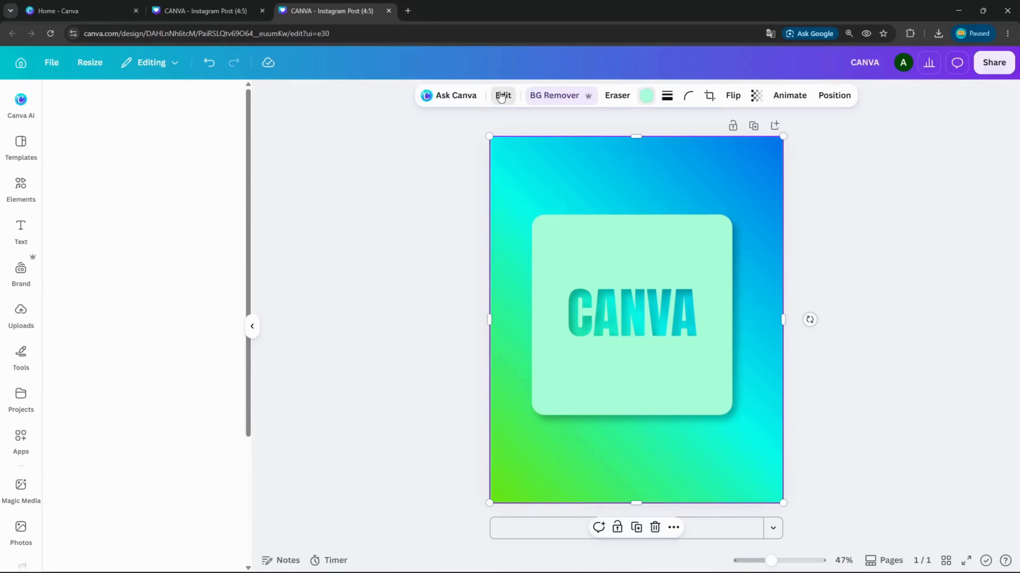
scroll(185, 414, "down", 5)
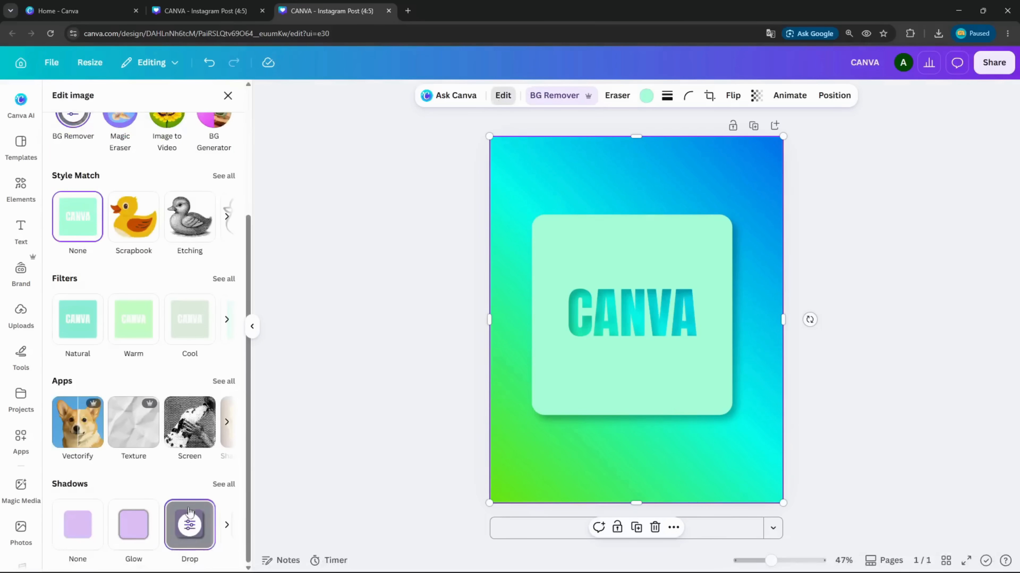
left_click(190, 525)
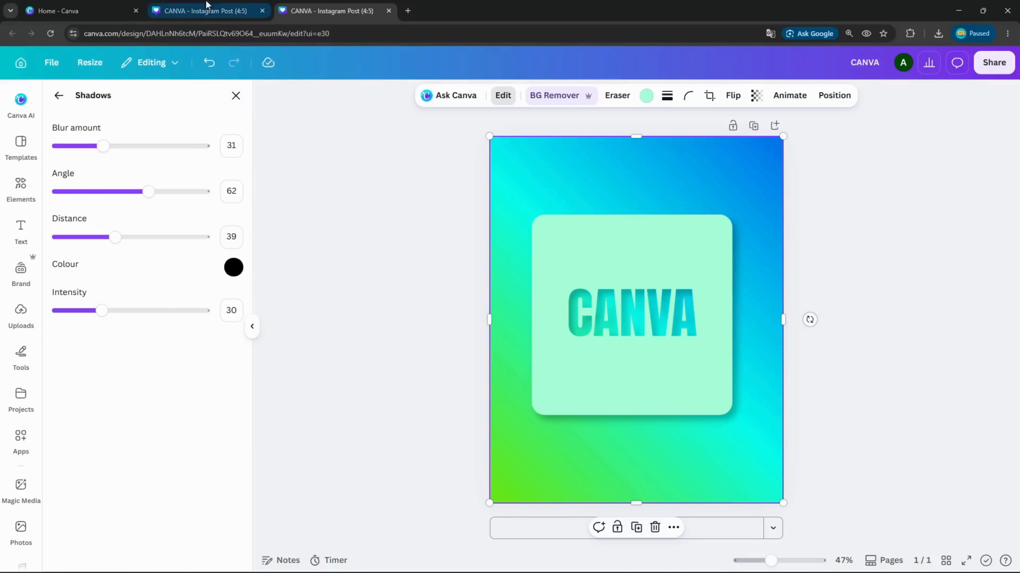
left_click_drag(115, 237, 144, 241)
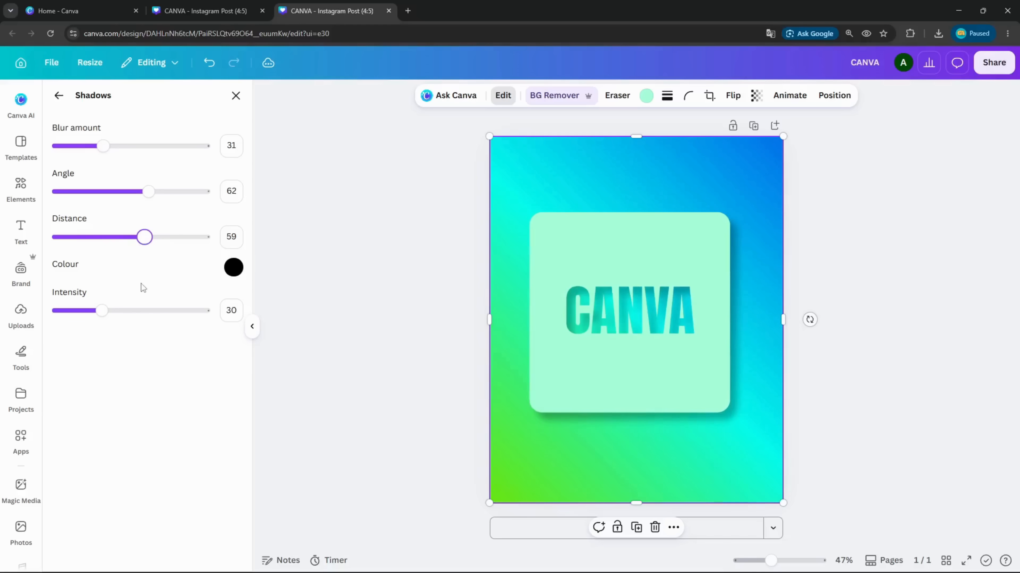
left_click_drag(97, 310, 124, 311)
mouse_move(104, 145)
left_mouse_down()
mouse_move(73, 146)
mouse_move(215, 144)
mouse_move(105, 143)
left_mouse_up()
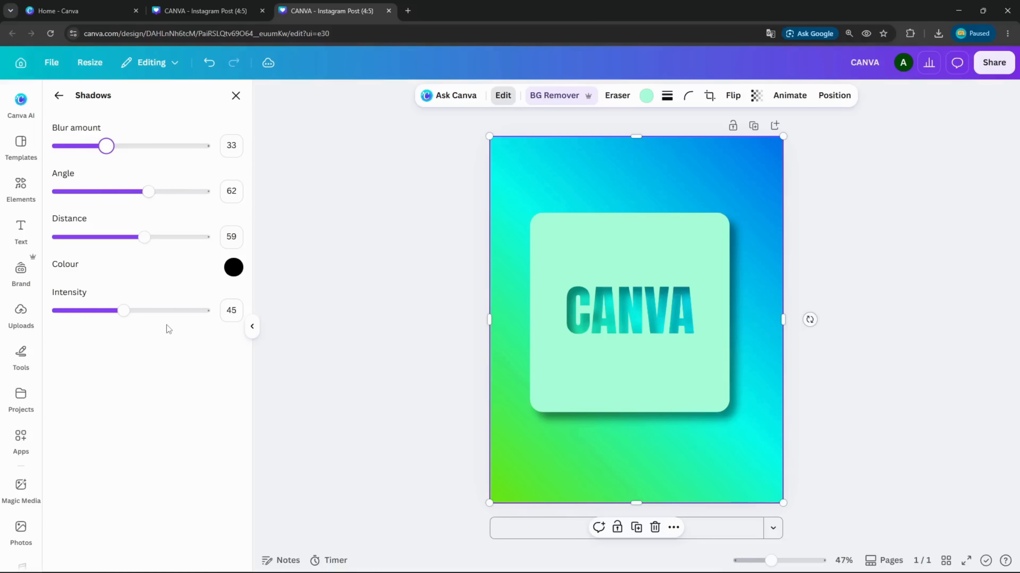
left_click_drag(152, 241, 107, 237)
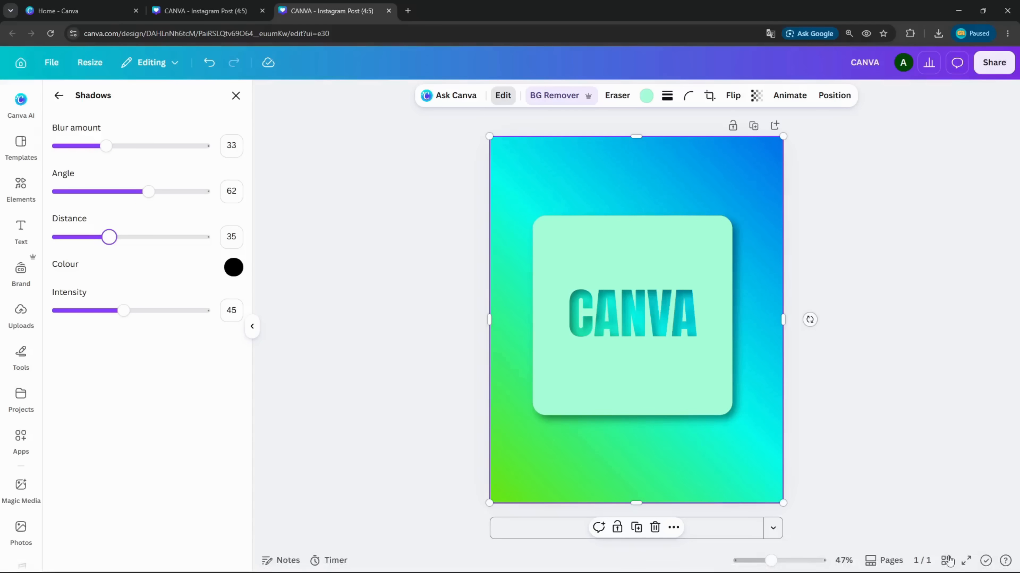
Show the design in full screen to view the cut-out lettering effect.
left_click(965, 560)
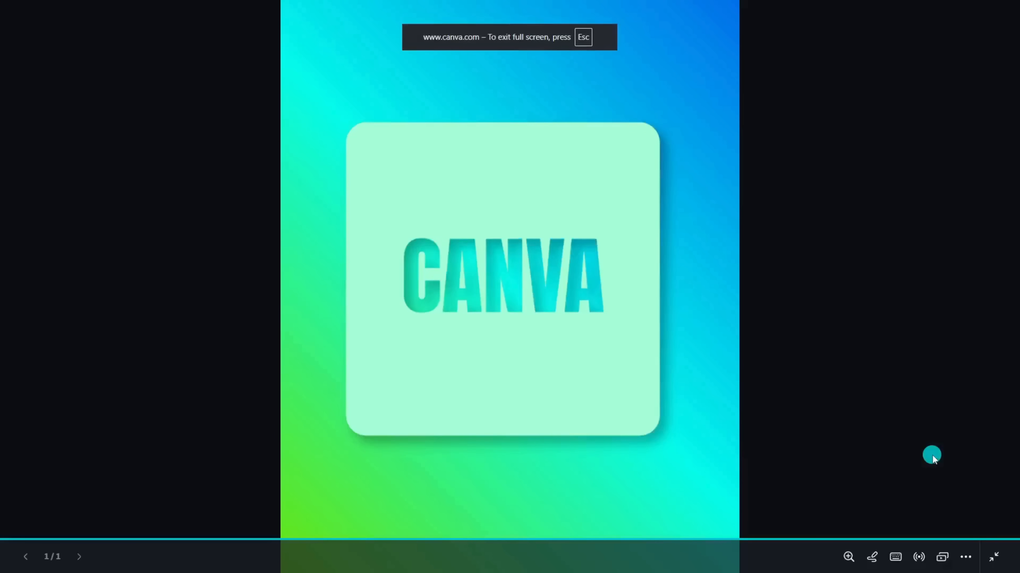